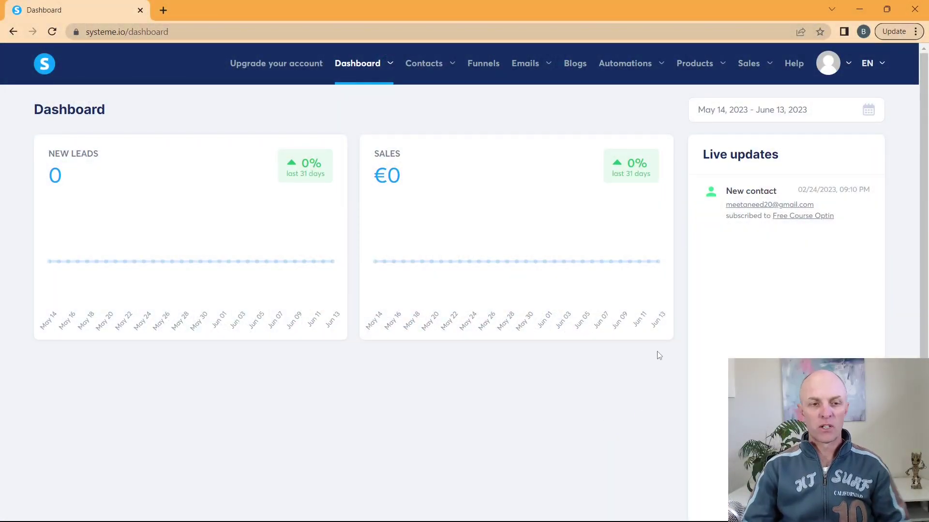
# - From the account menu, go to Settings > Payment gateways and start connecting Stripe
pyautogui.click(850, 63)
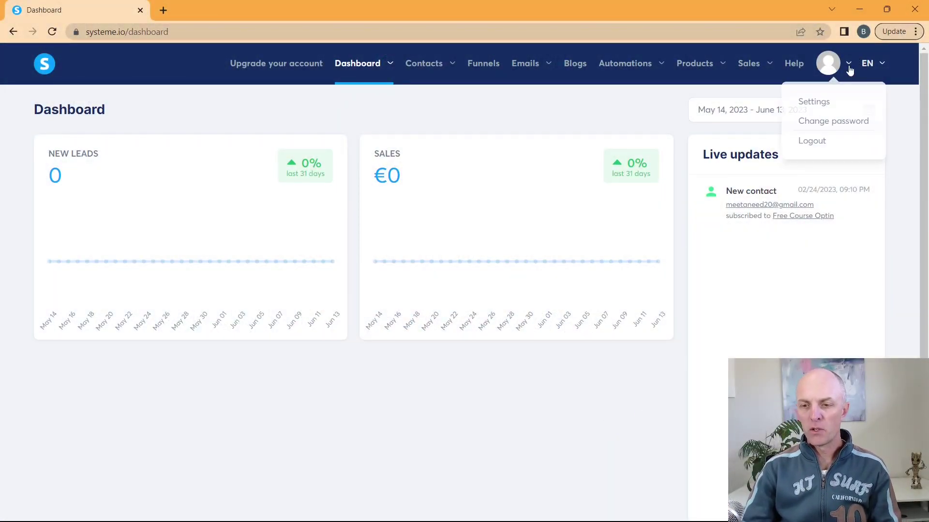
pyautogui.click(822, 102)
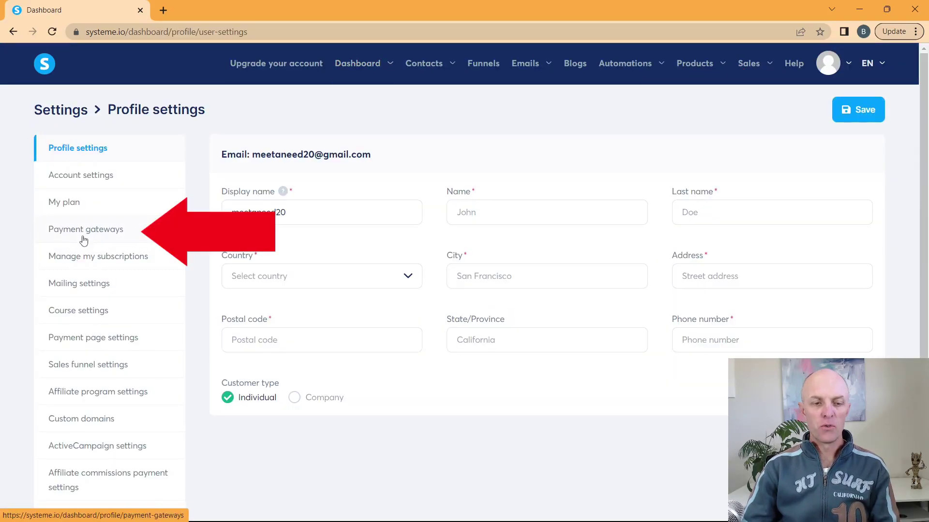
pyautogui.click(79, 231)
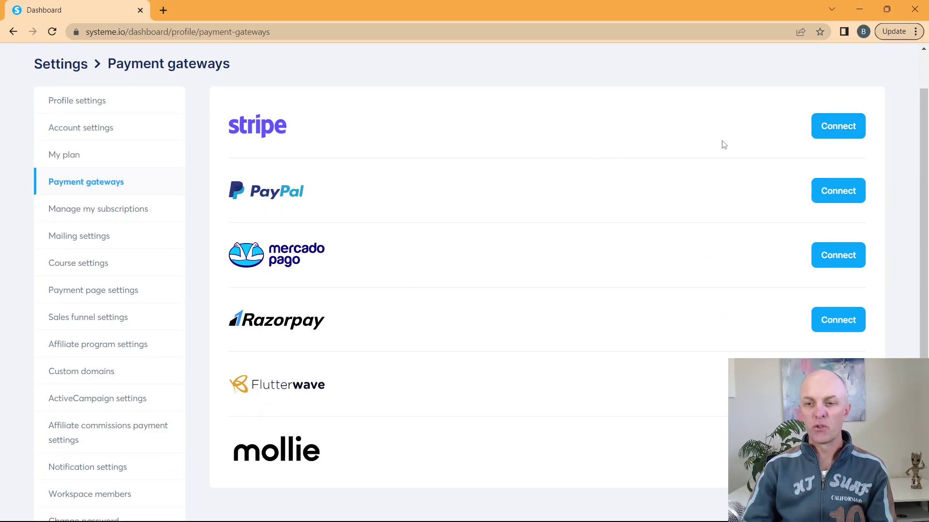
pyautogui.click(845, 128)
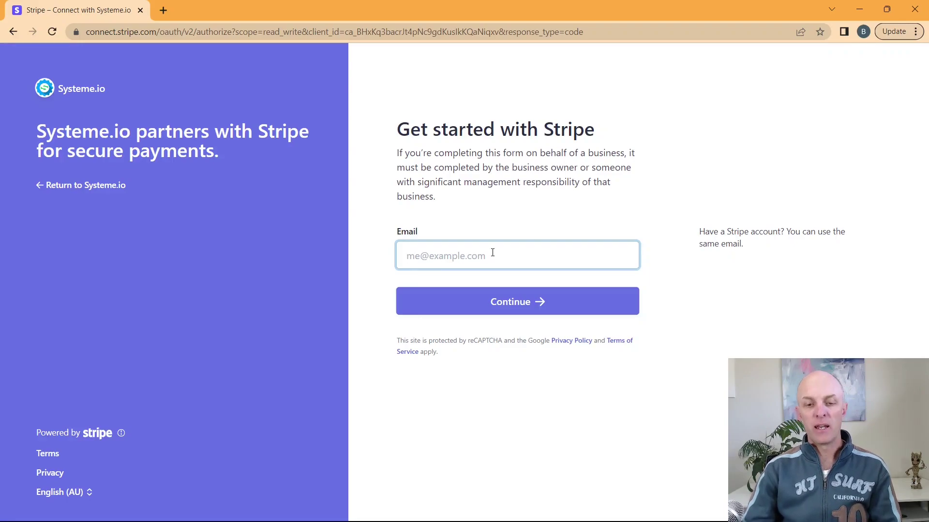
# - Log in to Stripe with the account email and password, then connect the Facebook Stripe account
pyautogui.hotkey('ctrl', 'v')
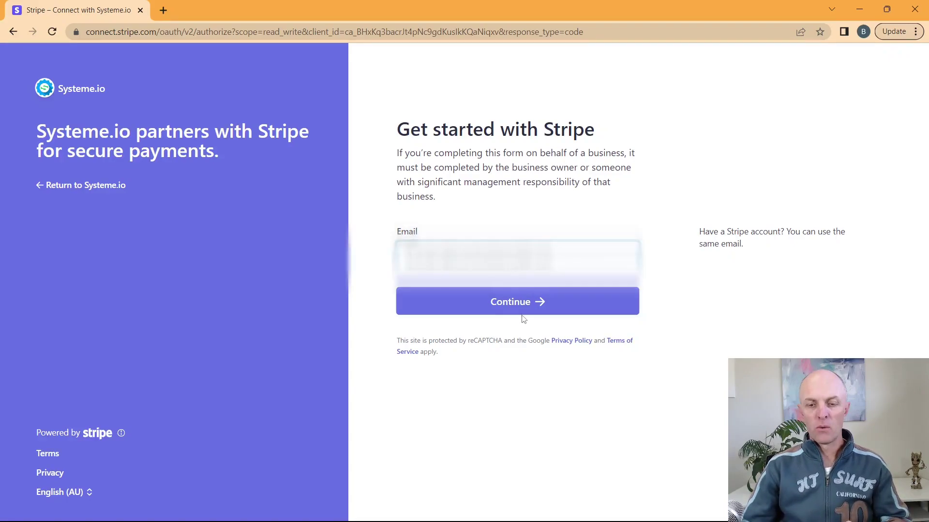
pyautogui.click(521, 307)
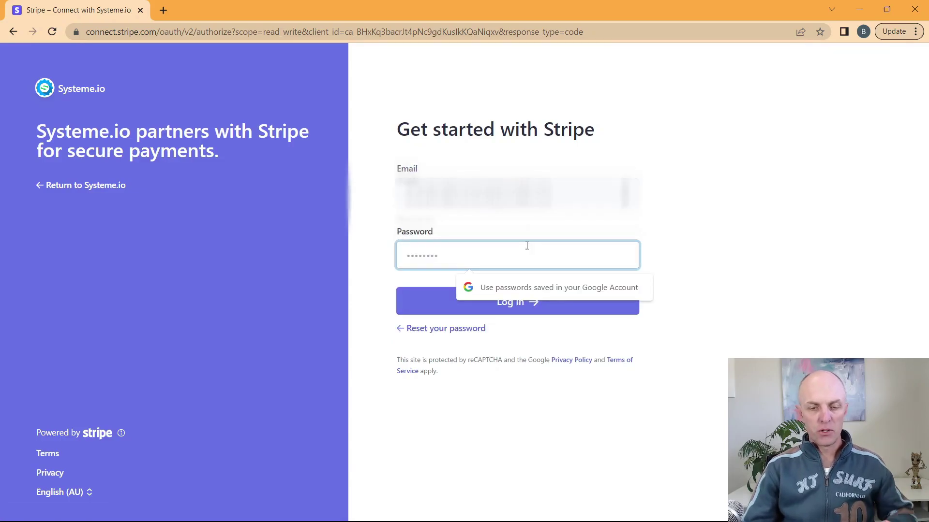
pyautogui.hotkey('ctrl', 'v')
pyautogui.press('Return')
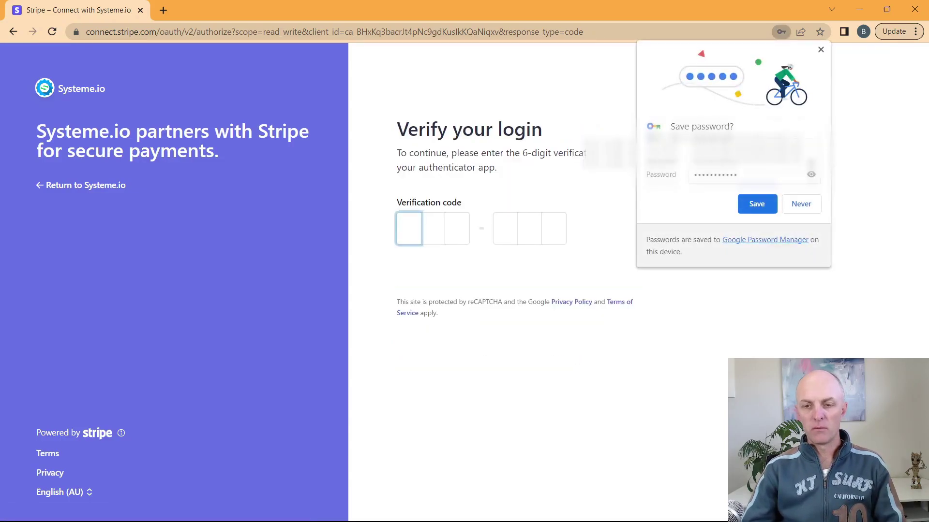
pyautogui.click(801, 203)
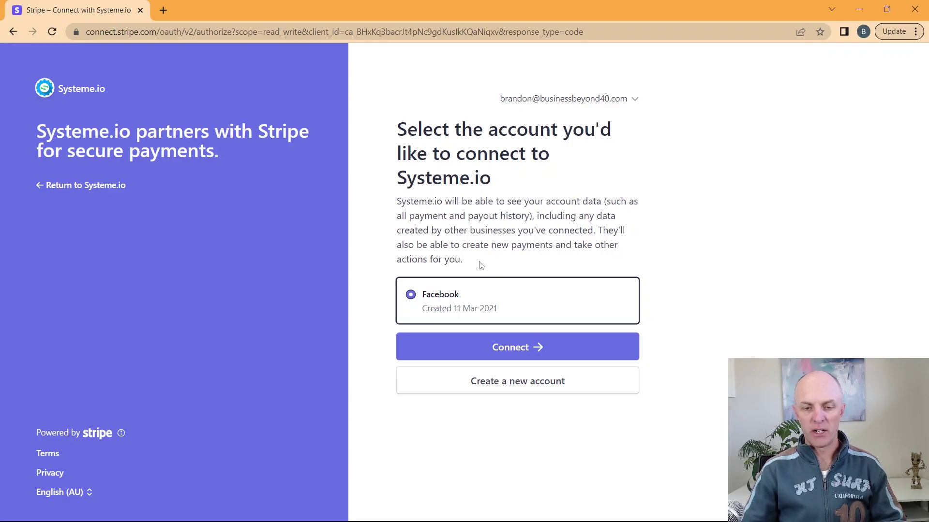
pyautogui.click(524, 356)
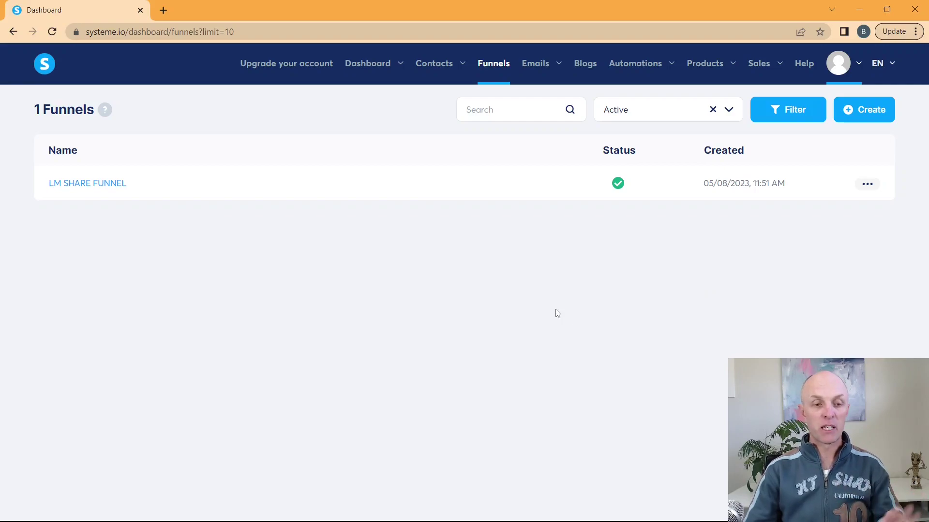
# - Return to Settings > Payment gateways, confirm Stripe is connected, and open the PayPal connection form
pyautogui.click(858, 68)
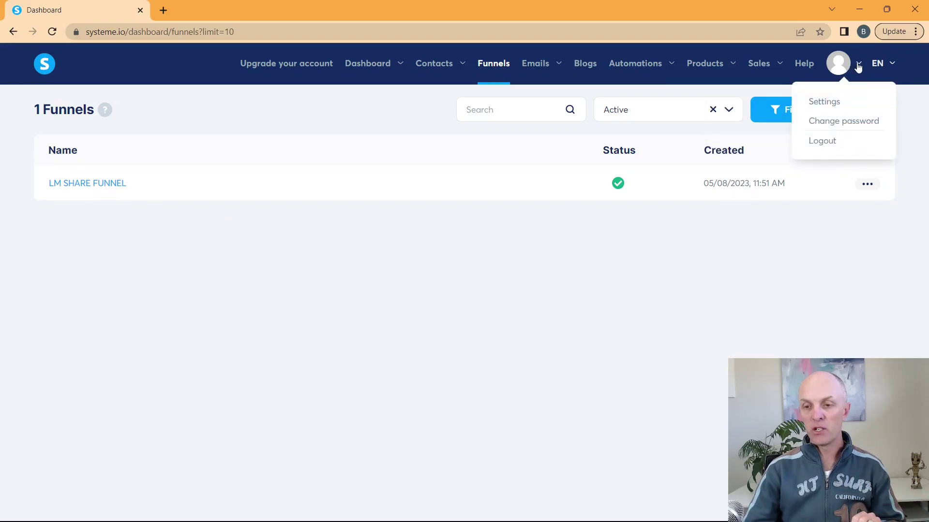
pyautogui.click(824, 101)
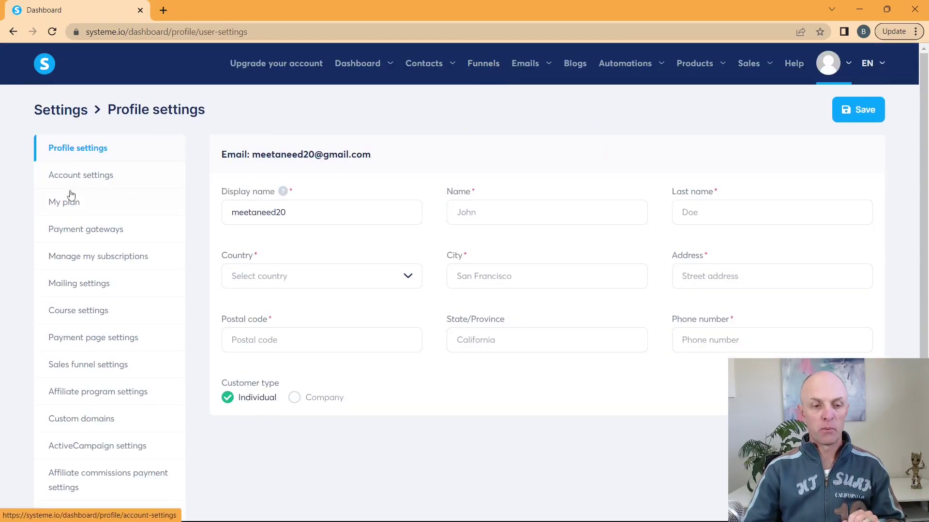
pyautogui.click(76, 230)
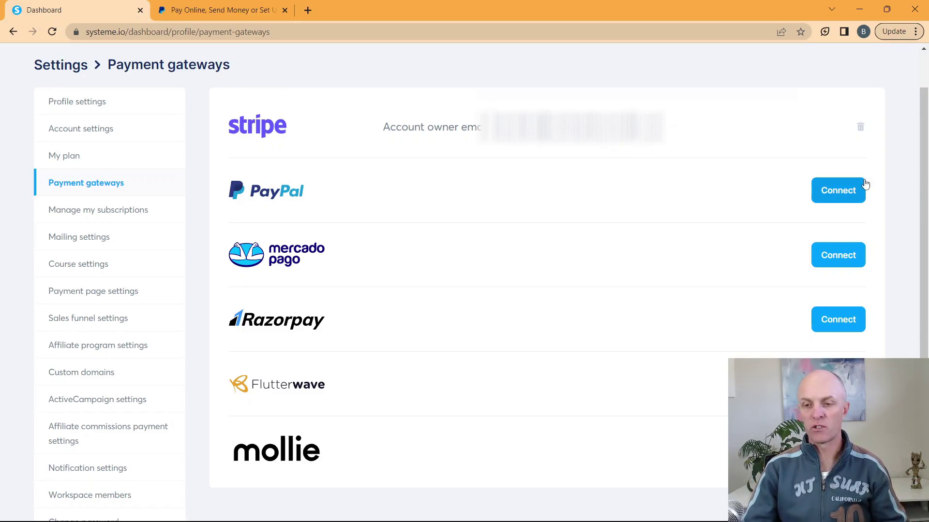
pyautogui.click(843, 192)
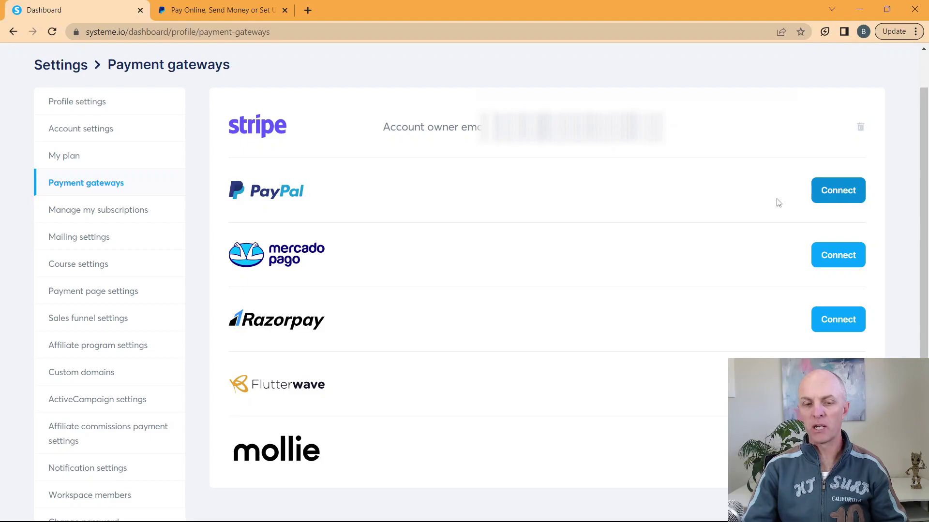
pyautogui.click(839, 192)
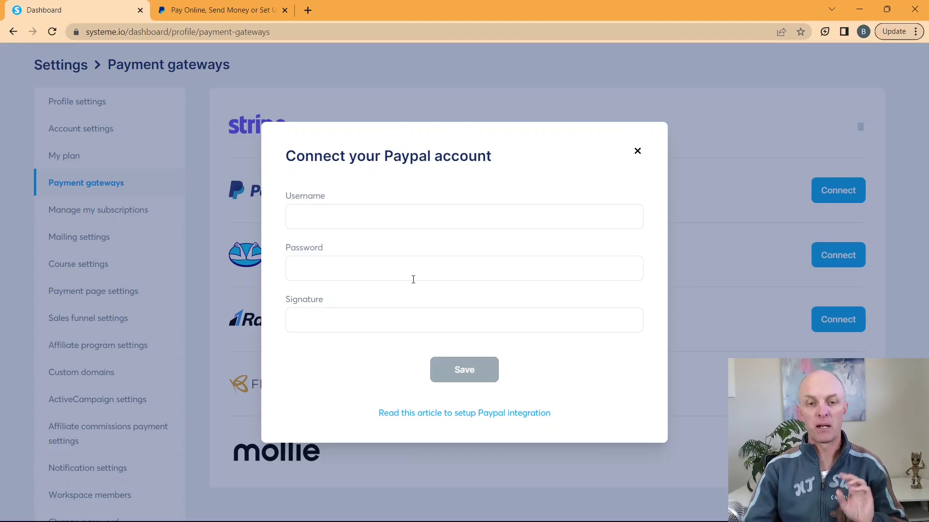
# - In PayPal, open the API access credentials page and find the NVP/SOAP API integration (Classic) section
pyautogui.click(220, 10)
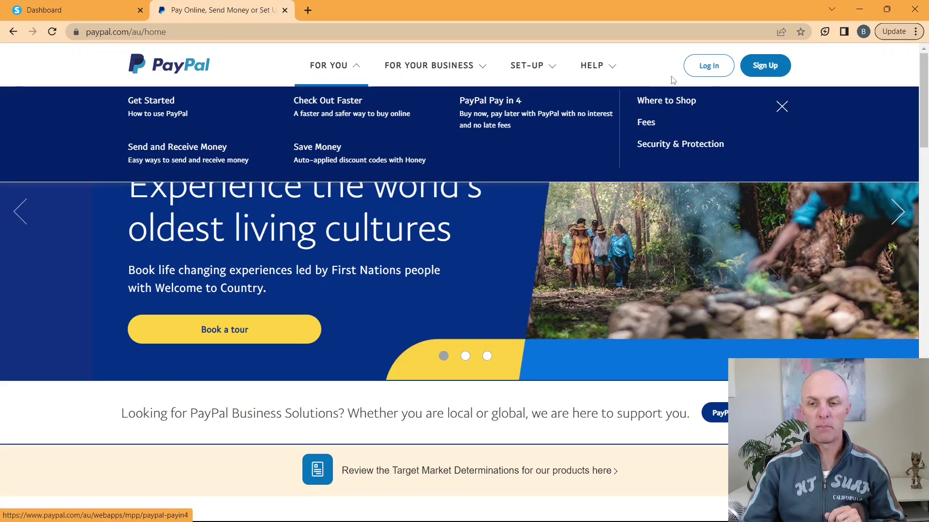
pyautogui.click(708, 65)
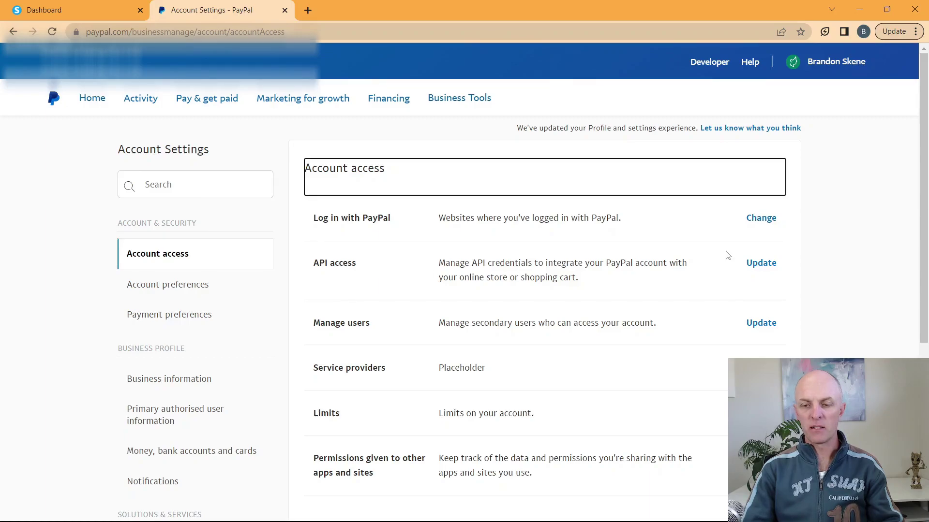
pyautogui.click(769, 269)
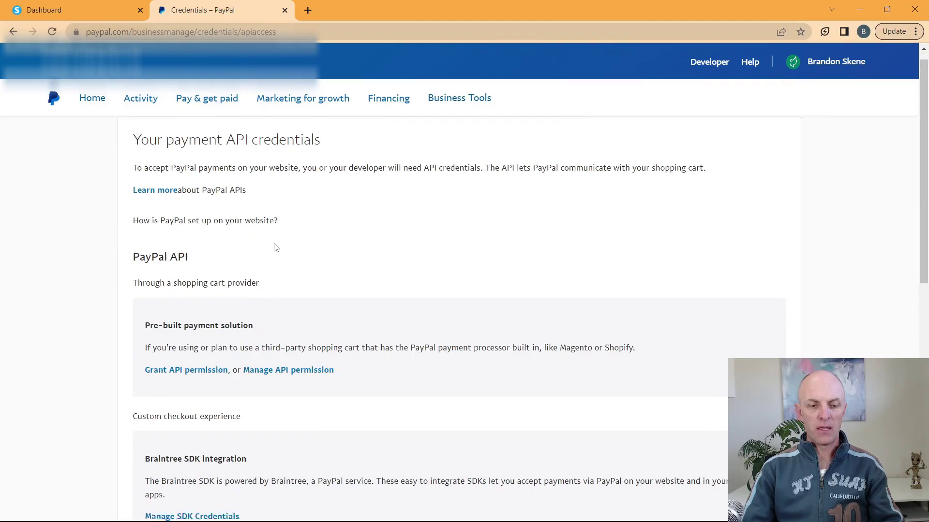
pyautogui.scroll(-1, 274, 247)
pyautogui.scroll(-1, 266, 256)
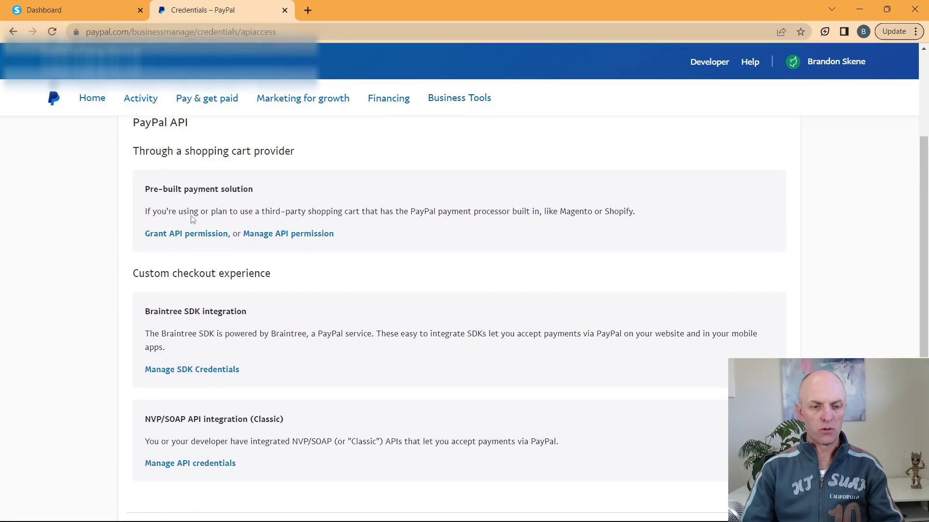
pyautogui.scroll(1, 258, 166)
pyautogui.scroll(2, 257, 164)
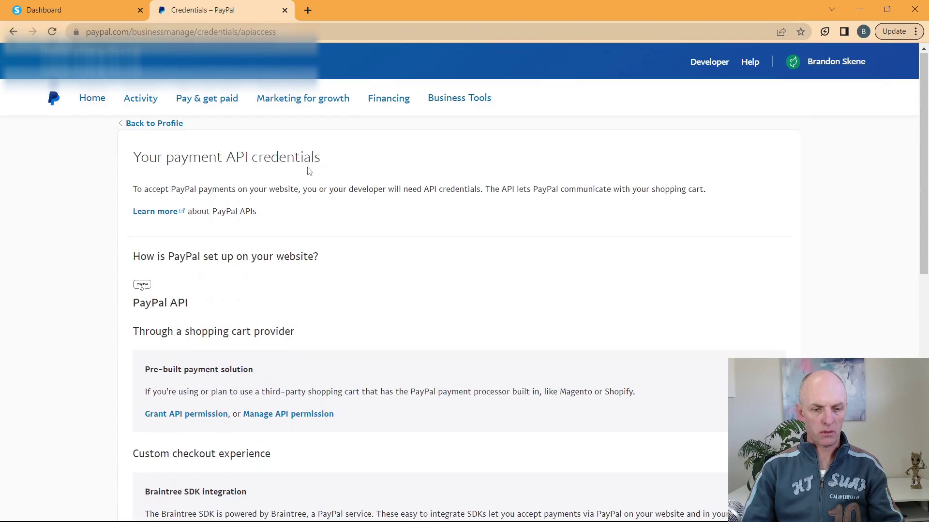
pyautogui.scroll(-4, 307, 169)
pyautogui.scroll(-1, 307, 172)
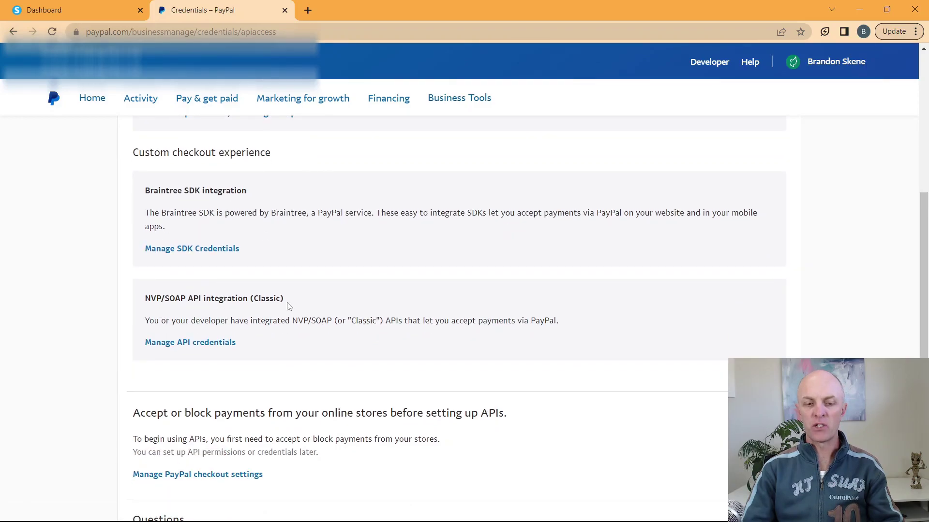
# - Request a PayPal API signature by agreeing to the terms, then return to the Systeme.io tab
pyautogui.click(178, 347)
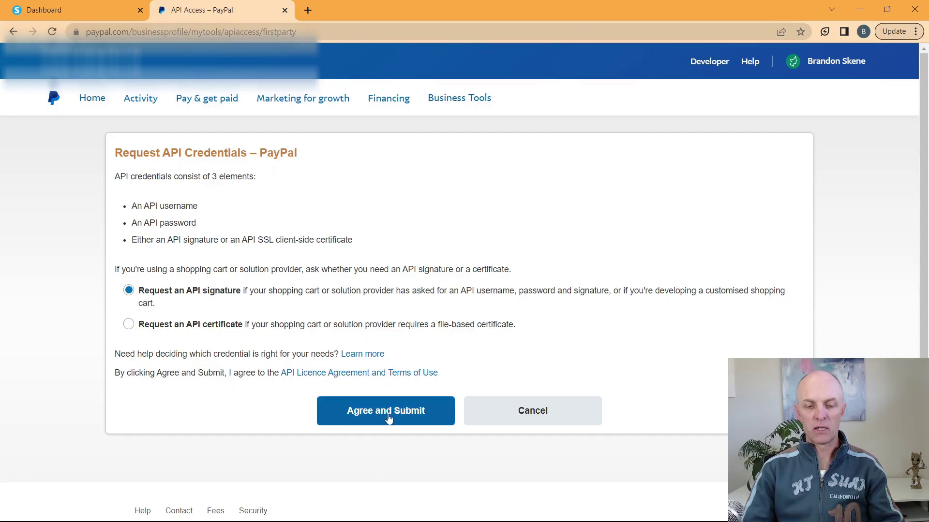
pyautogui.click(390, 415)
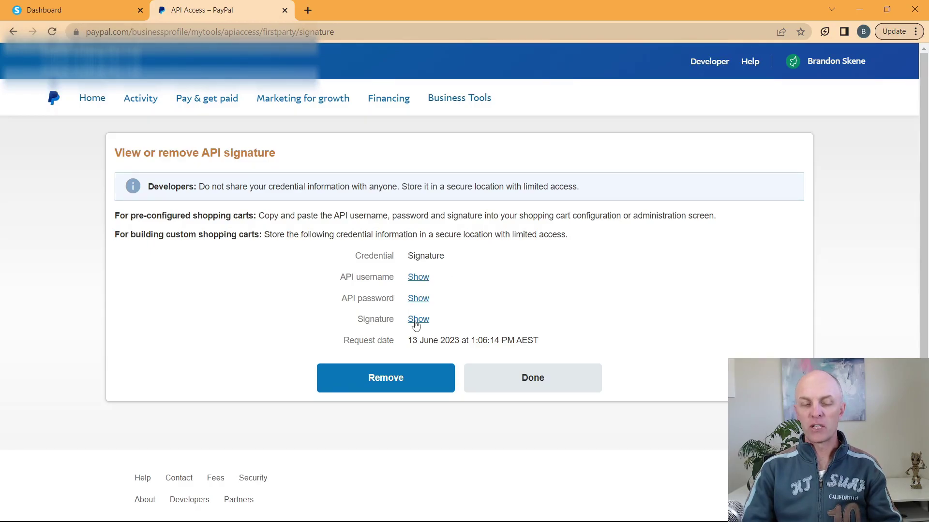
pyautogui.click(58, 9)
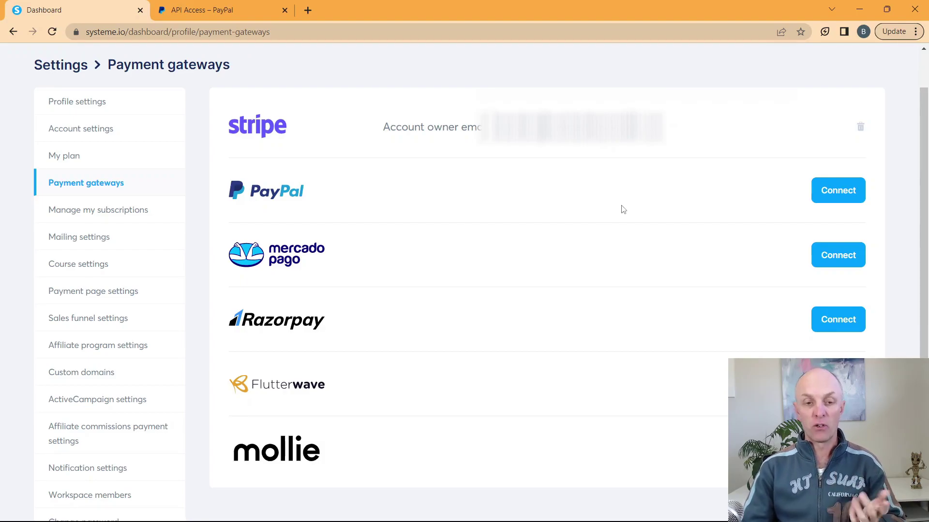
# - Finish with the API signature, then open PayPal's Instant Payment Notification settings under Account Settings > Notifications
pyautogui.click(203, 10)
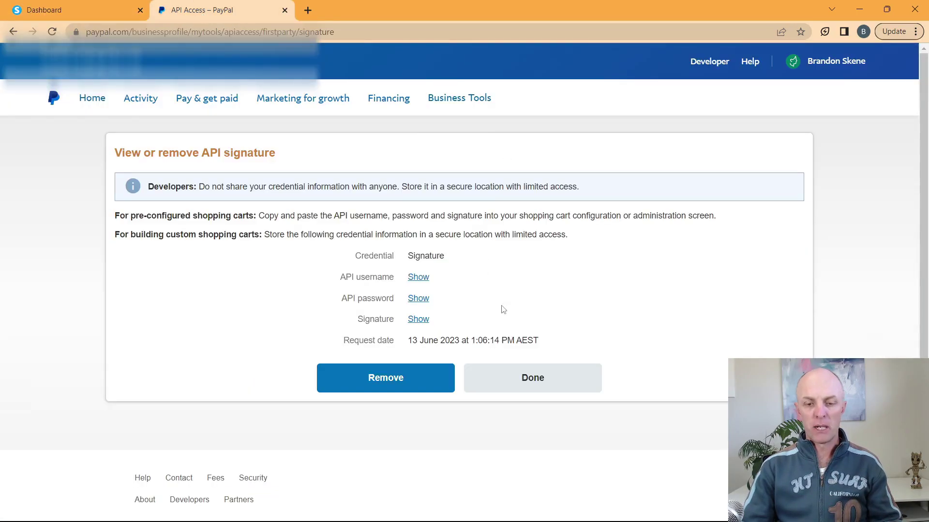
pyautogui.click(547, 376)
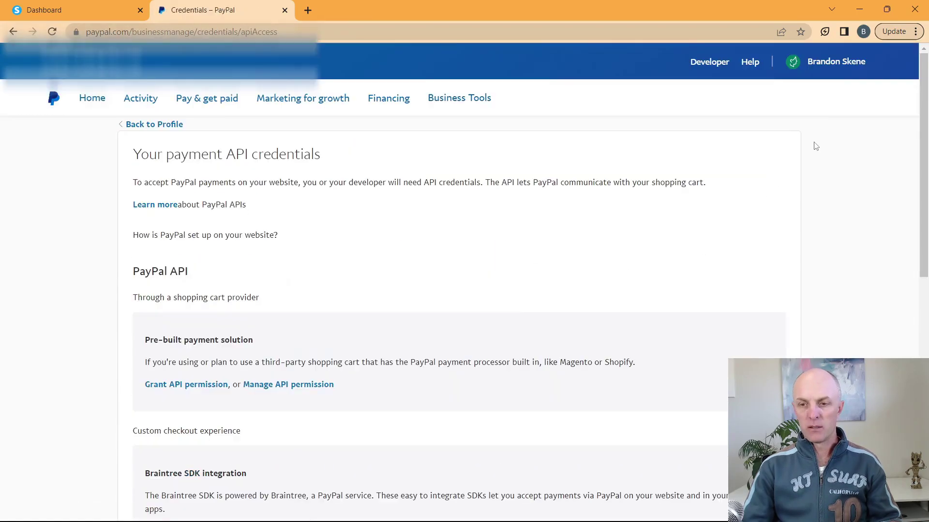
pyautogui.click(835, 65)
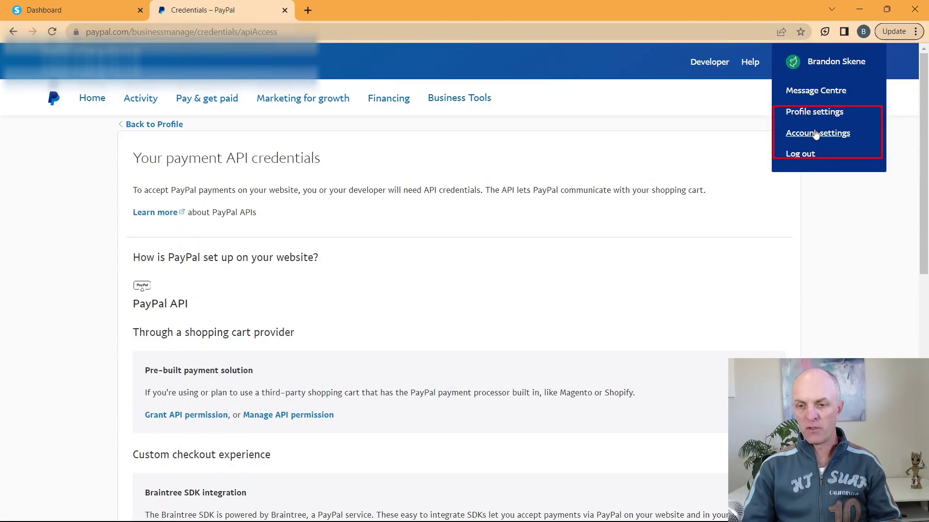
pyautogui.click(817, 134)
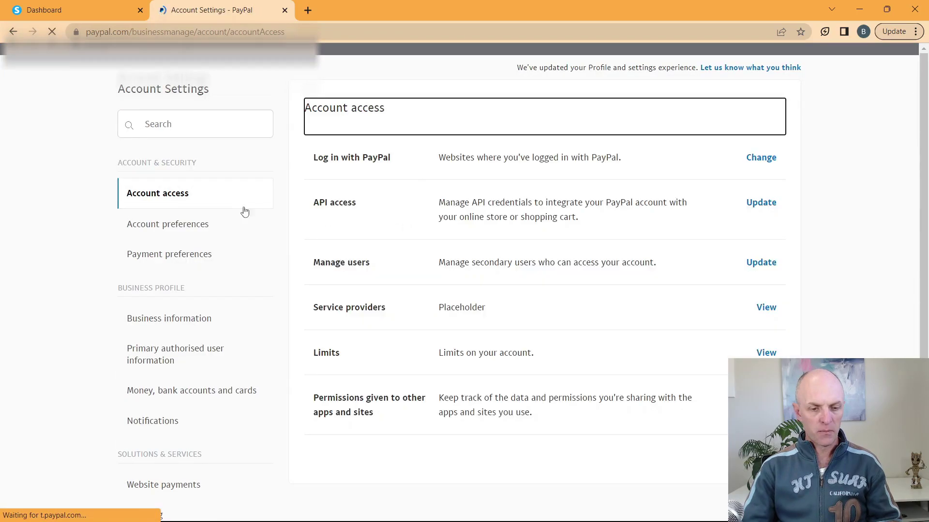
pyautogui.scroll(-1, 137, 436)
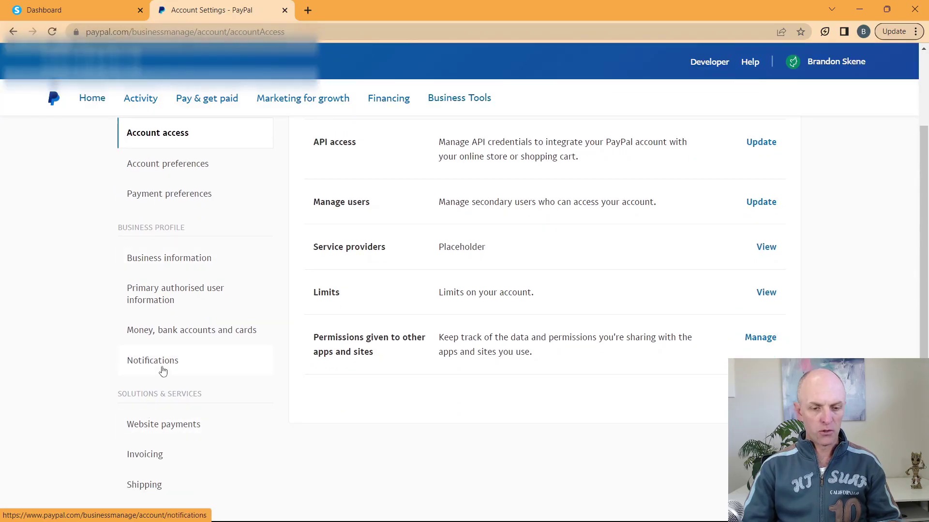
pyautogui.click(159, 366)
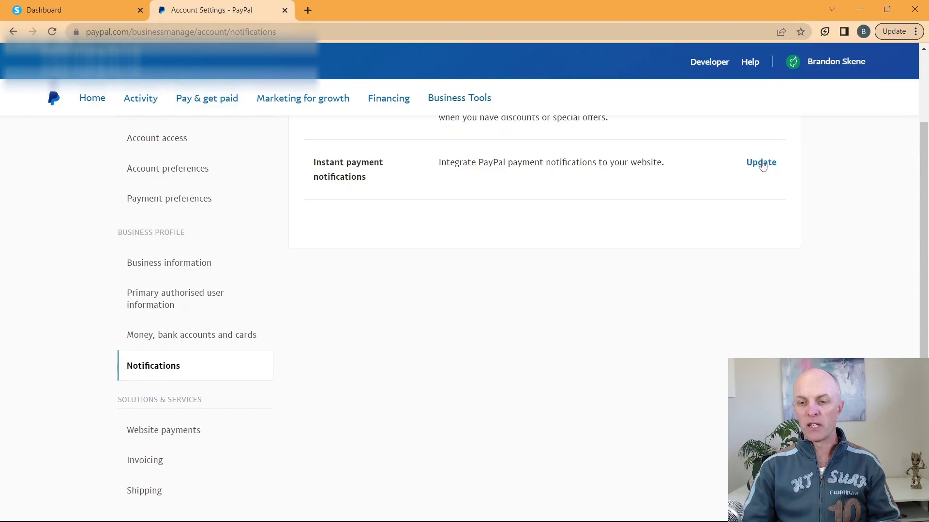
pyautogui.click(765, 166)
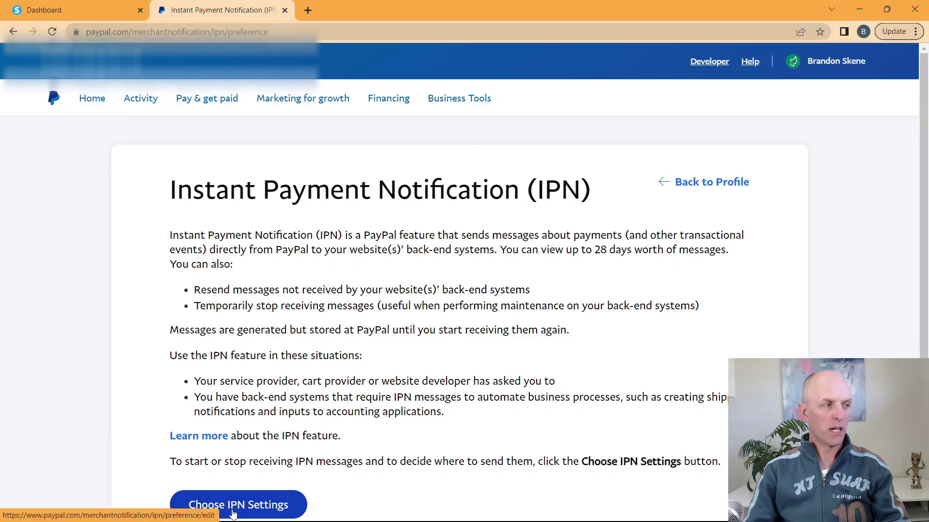
pyautogui.click(254, 507)
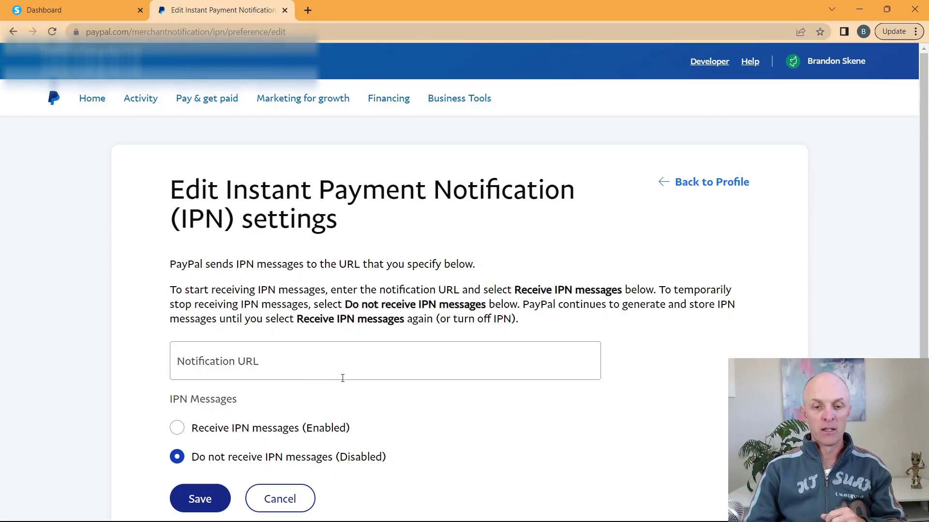
pyautogui.click(293, 364)
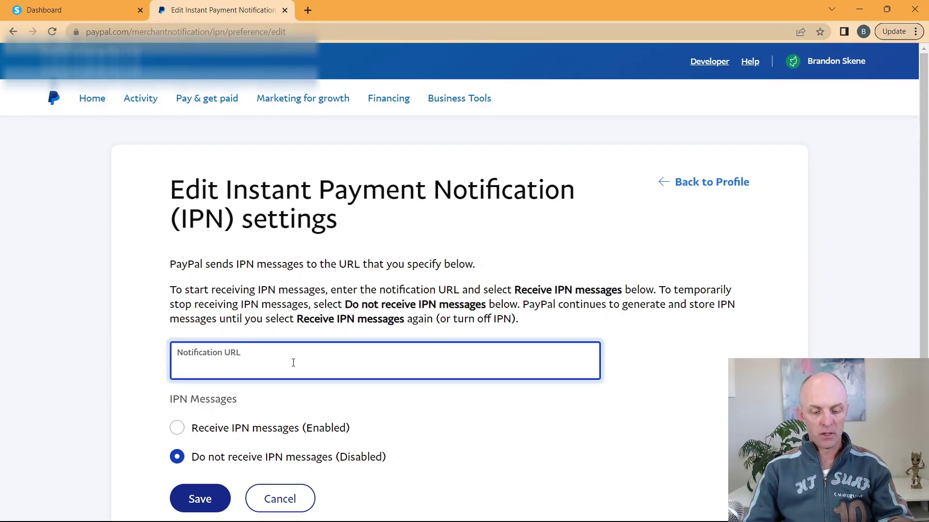
pyautogui.write('https://systeme.io/payment/webhook/listening-paypal')
pyautogui.scroll(-3, 512, 296)
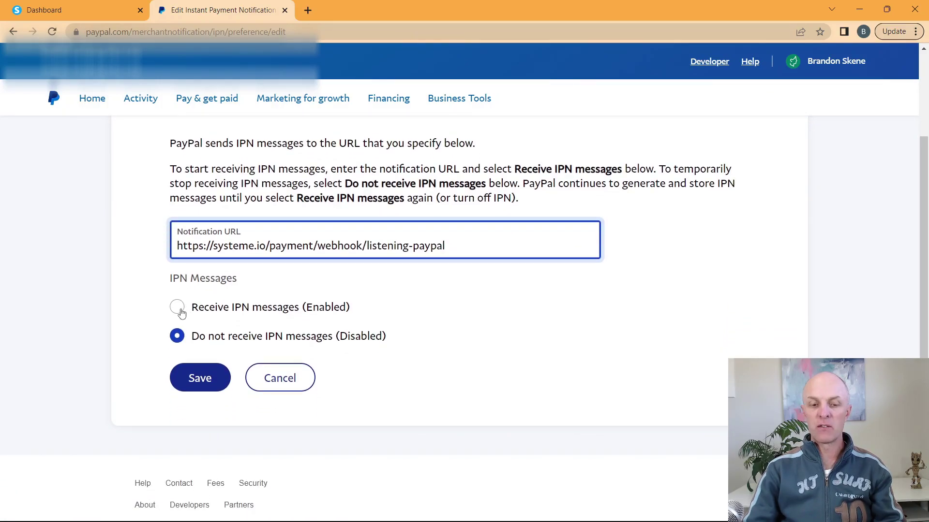
pyautogui.click(179, 311)
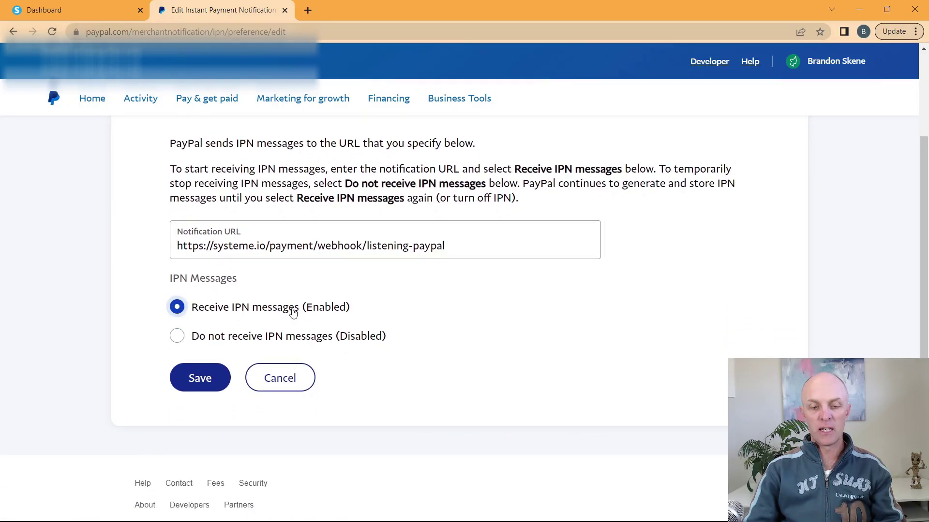
pyautogui.click(199, 382)
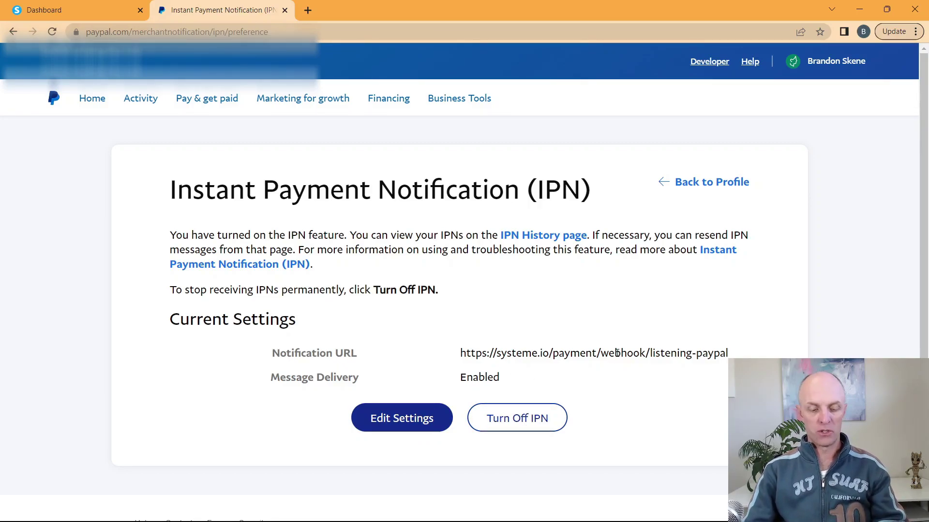
pyautogui.click(87, 10)
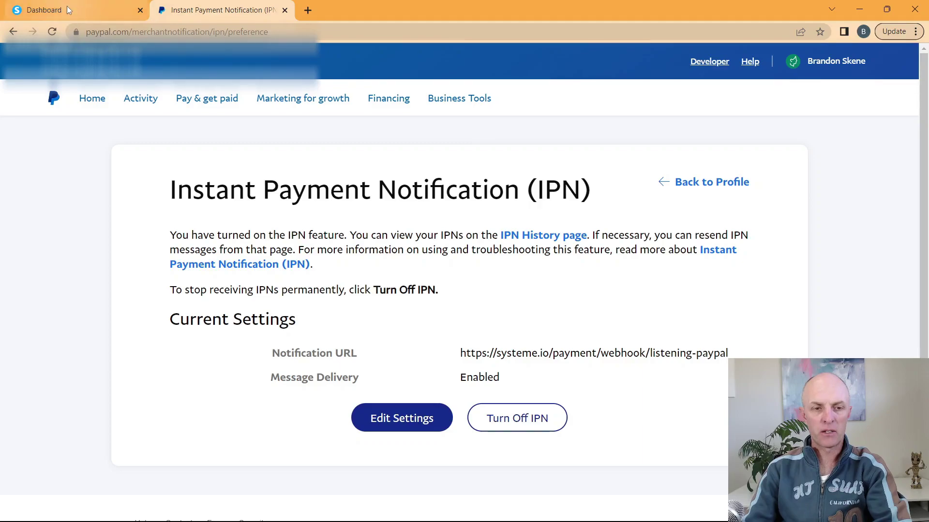
# - Reload the Payment gateways page so PayPal appears connected alongside Stripe
pyautogui.click(52, 32)
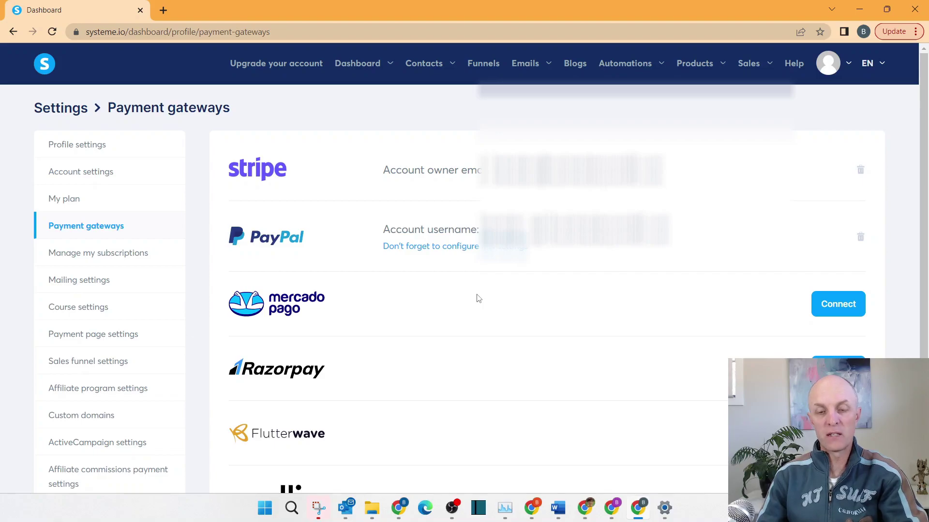
# - Open Profile settings and save them with the company customer details
pyautogui.click(62, 146)
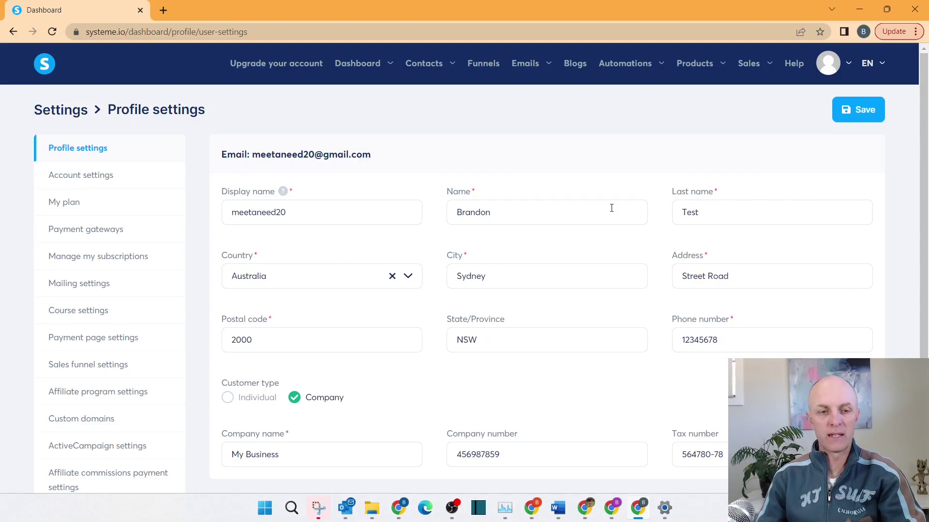
pyautogui.click(851, 110)
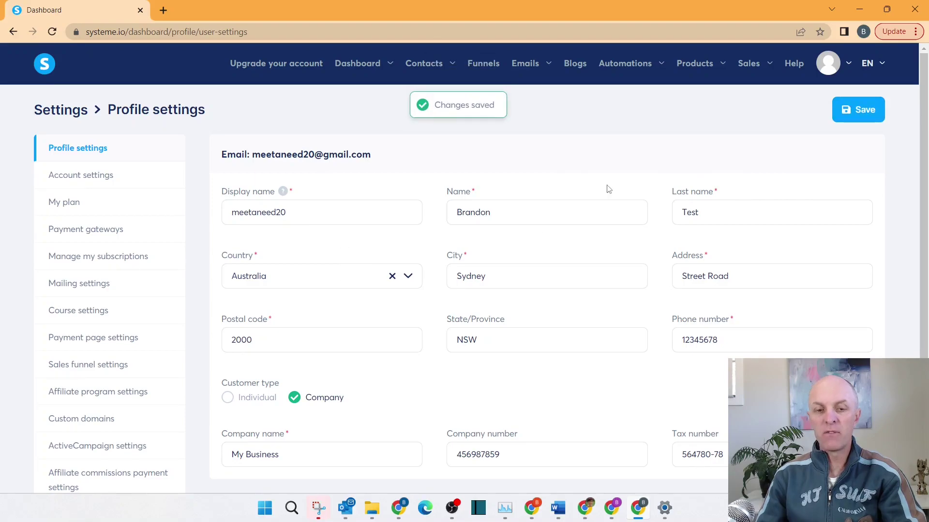